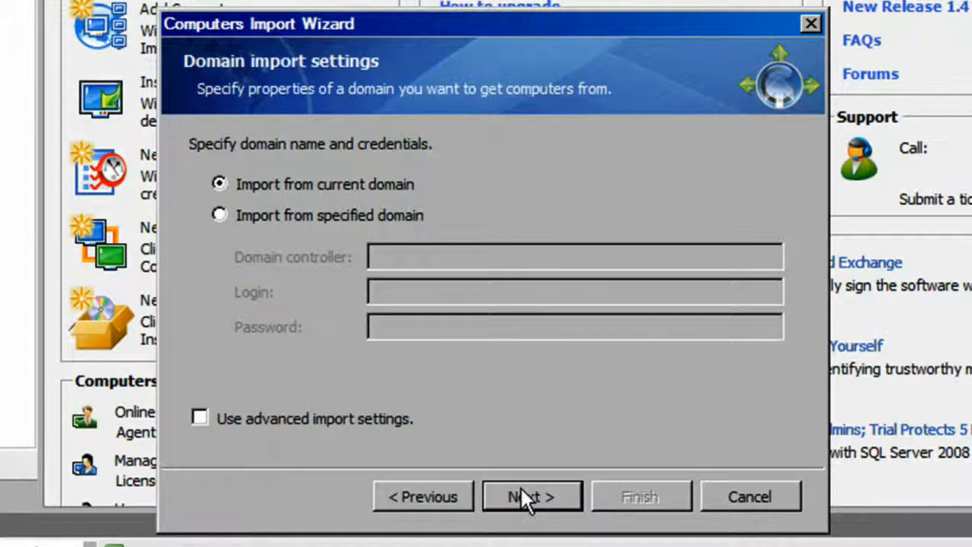
# Import computers from the current domain using the import wizard's default settings.
pyautogui.click(521, 493)
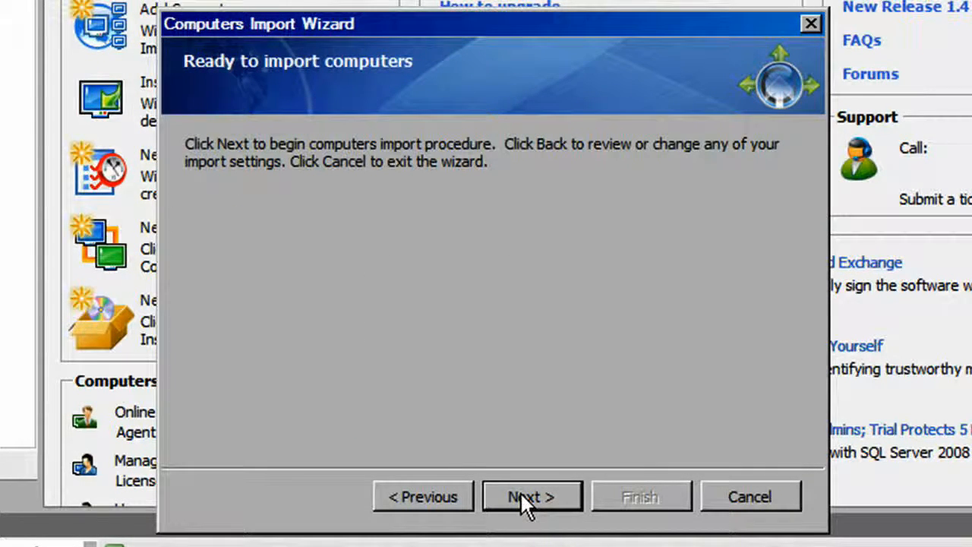
pyautogui.click(522, 496)
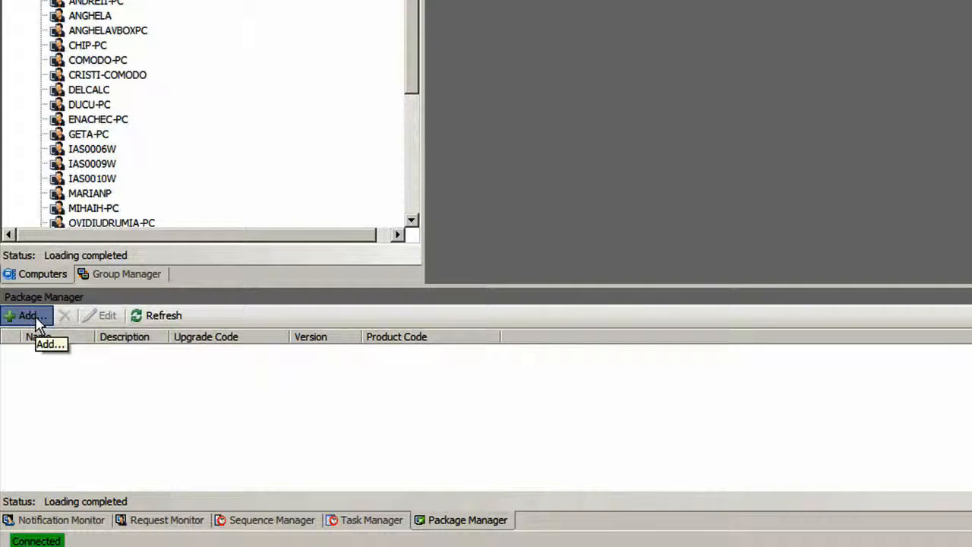
# Create and save a package named "CIS Install", described as "Installation", from the desktop file CIS_RM_Setup_3.11.552.06_x86.msi.
pyautogui.click(35, 321)
pyautogui.write('CIS Install')
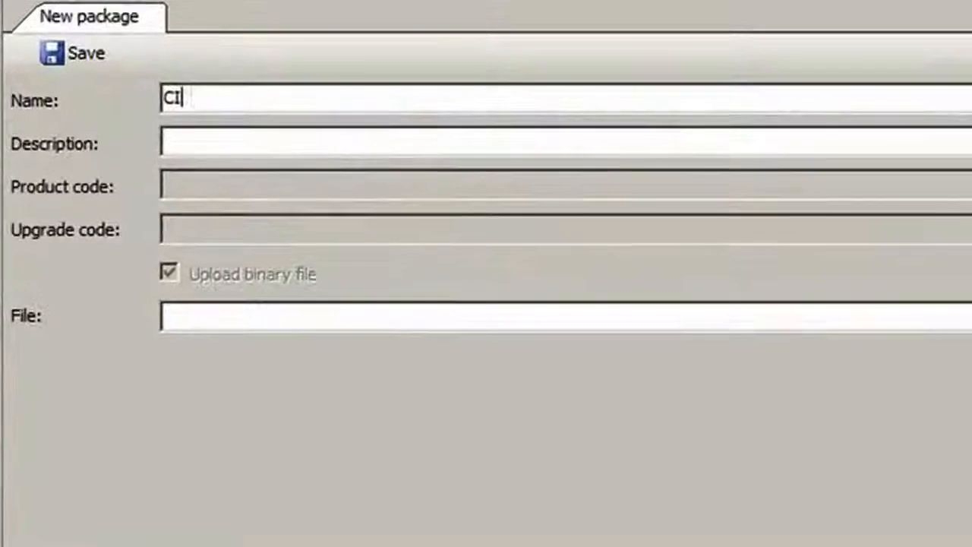
pyautogui.press('Tab')
pyautogui.write('Installation')
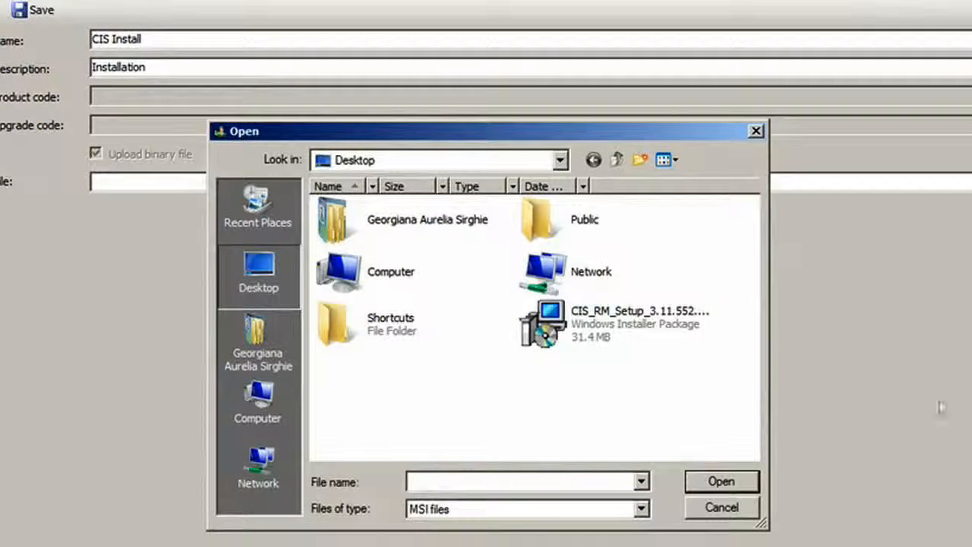
pyautogui.click(651, 325)
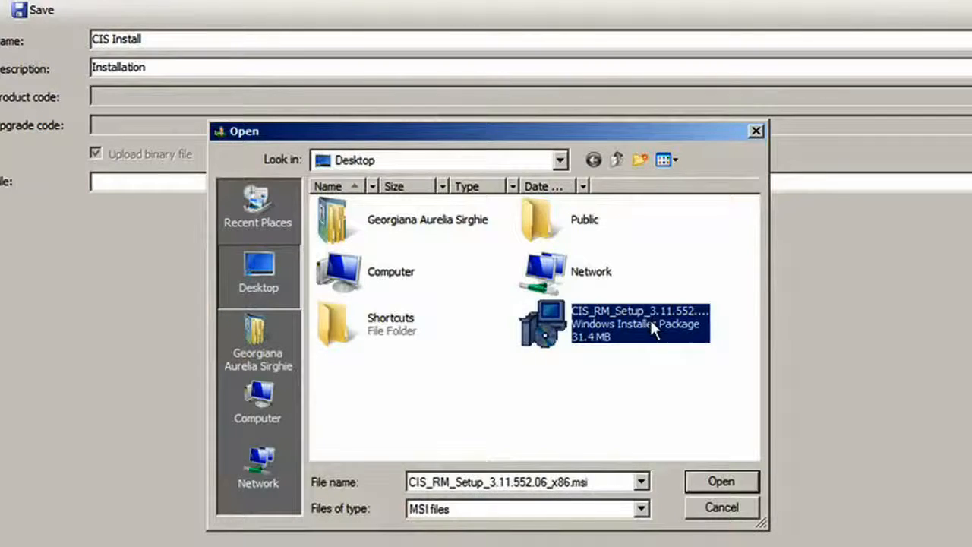
pyautogui.click(720, 476)
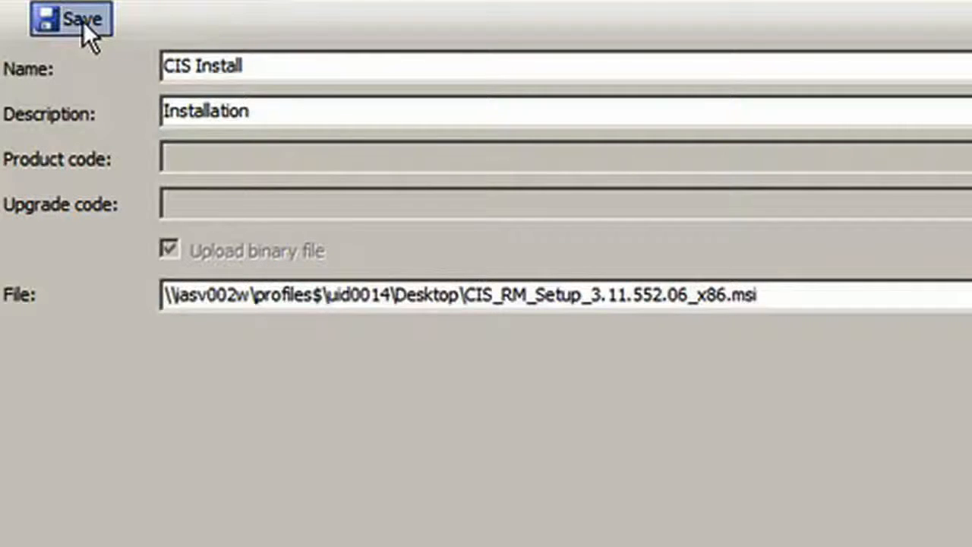
pyautogui.click(83, 22)
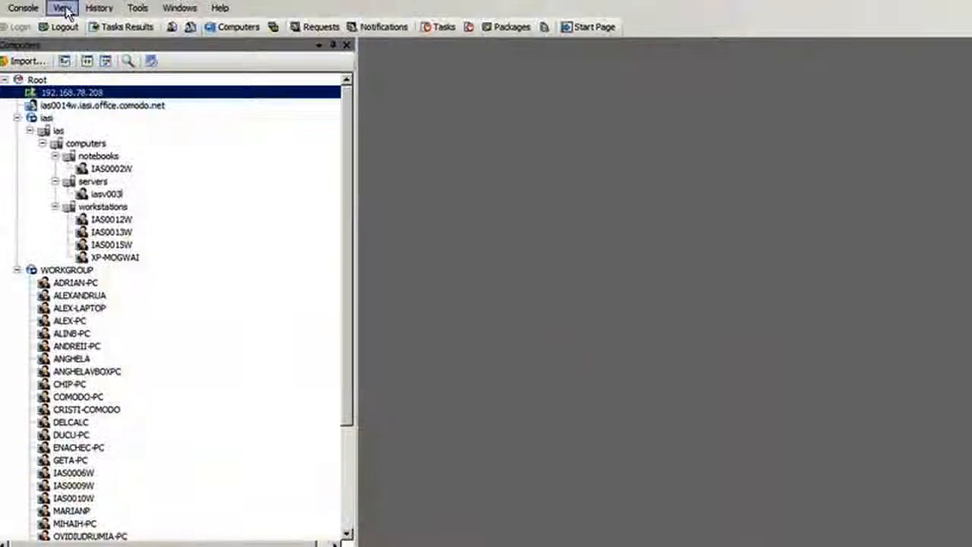
# Create a new sequence named "CIS Install" with the description "Installation".
pyautogui.click(61, 7)
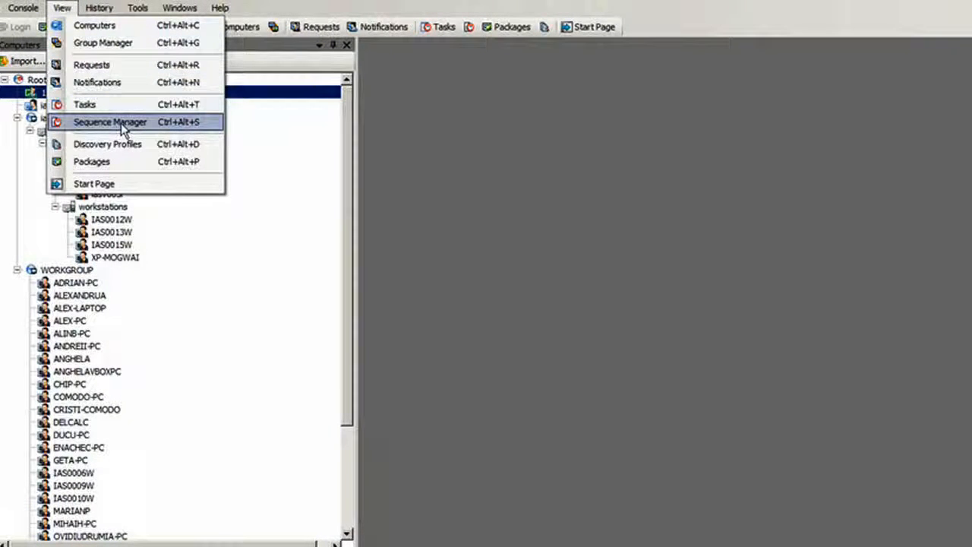
pyautogui.click(114, 122)
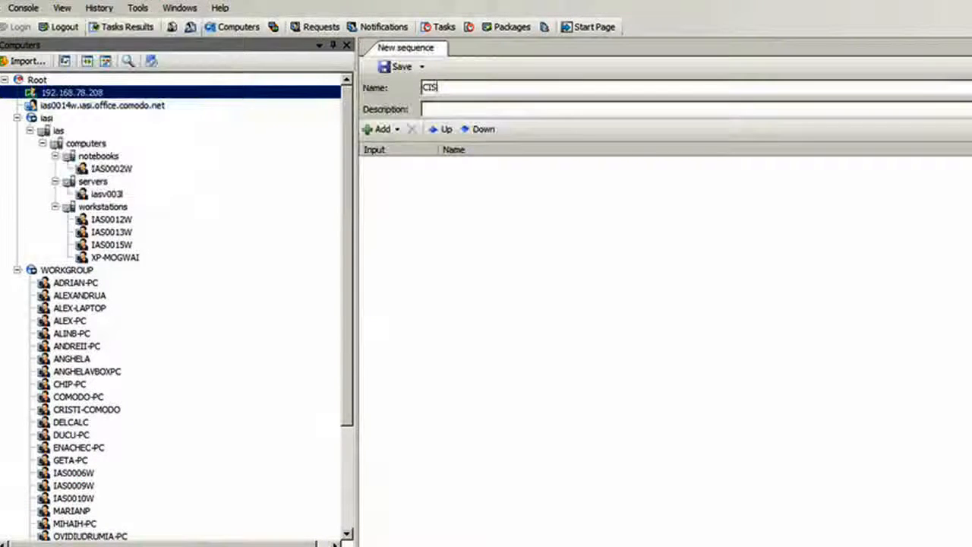
pyautogui.write('Install')
pyautogui.press('Tab')
pyautogui.write('Installation')
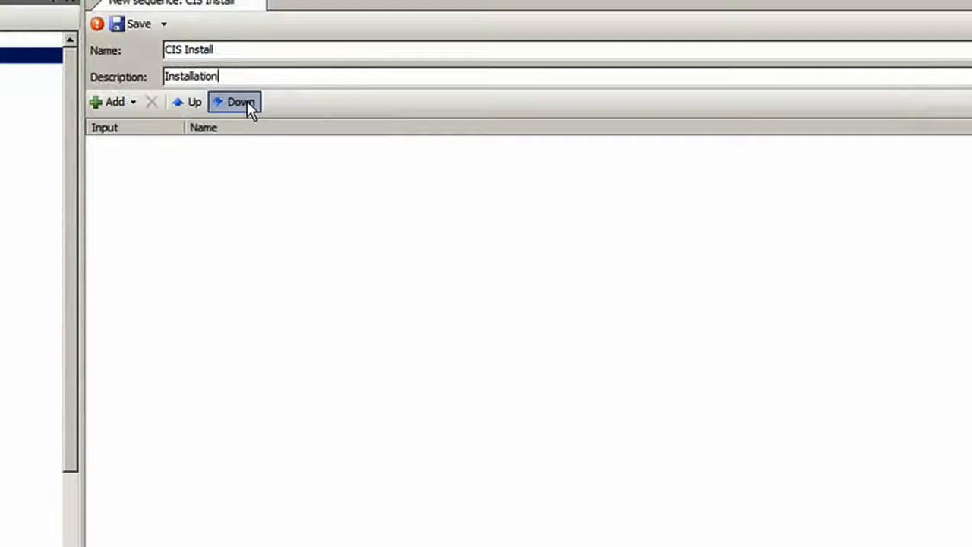
# Add the actions Install package, Reboot the computer and CIS - Set Config to the sequence.
pyautogui.click(133, 103)
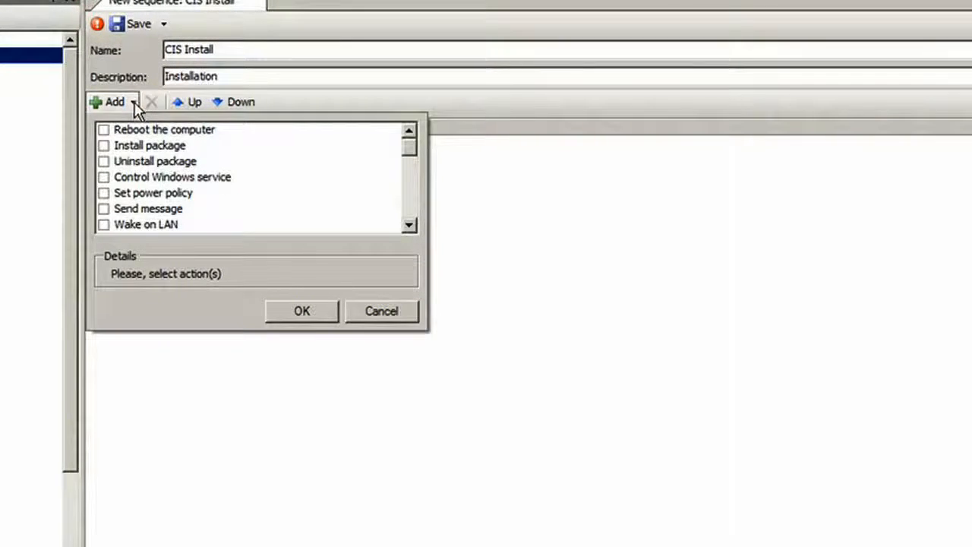
pyautogui.click(104, 146)
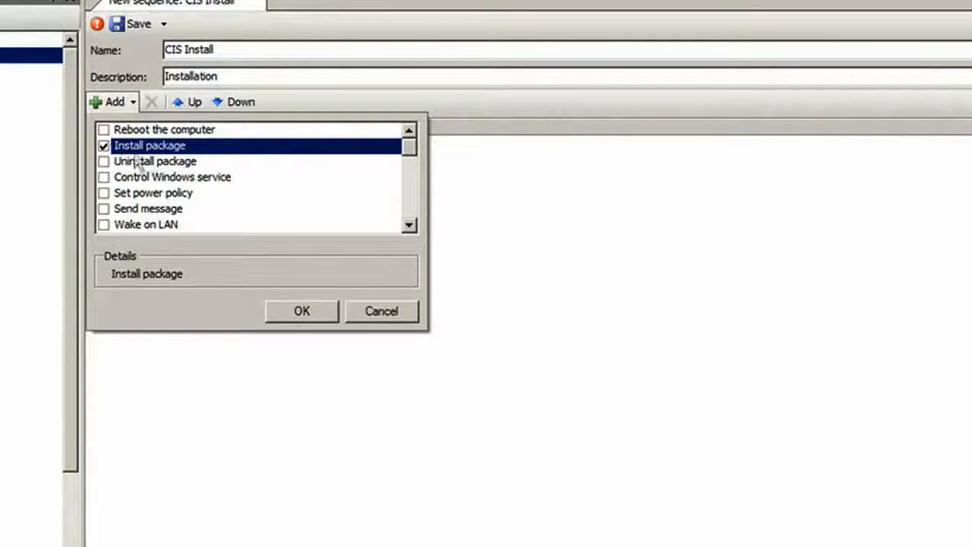
pyautogui.click(104, 129)
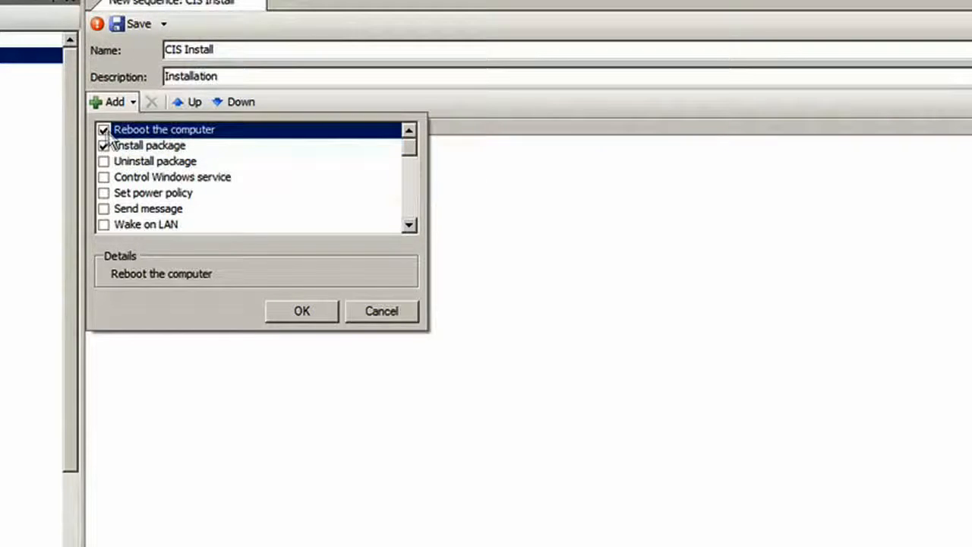
pyautogui.click(408, 226)
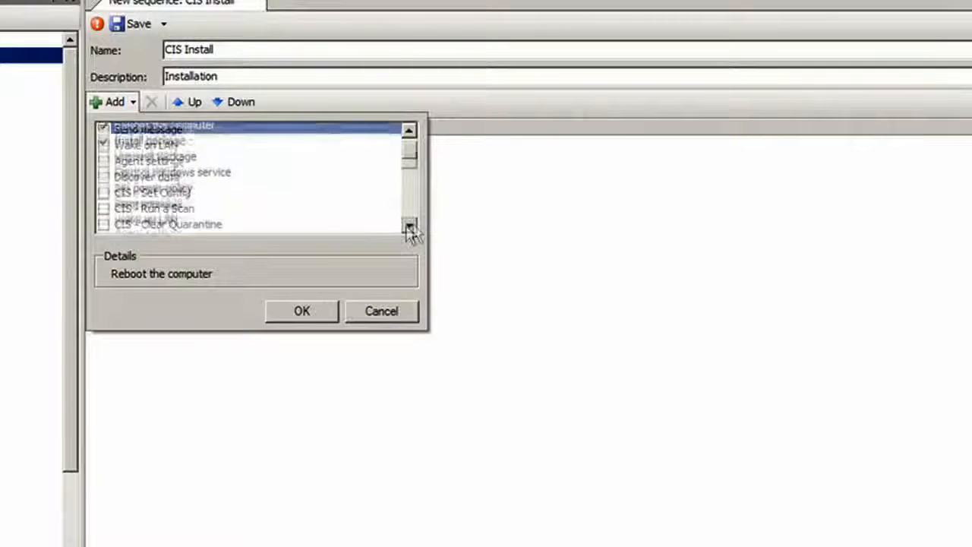
pyautogui.click(104, 194)
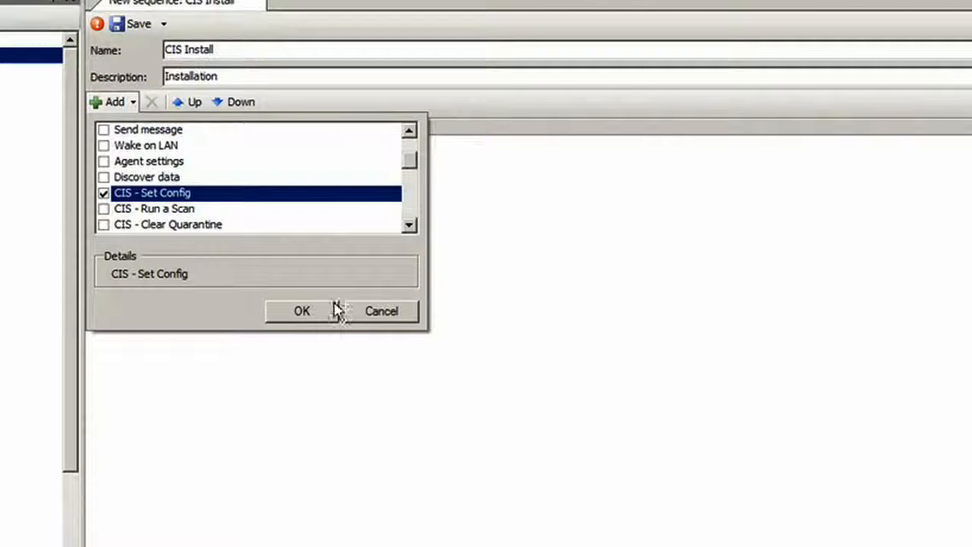
pyautogui.click(313, 314)
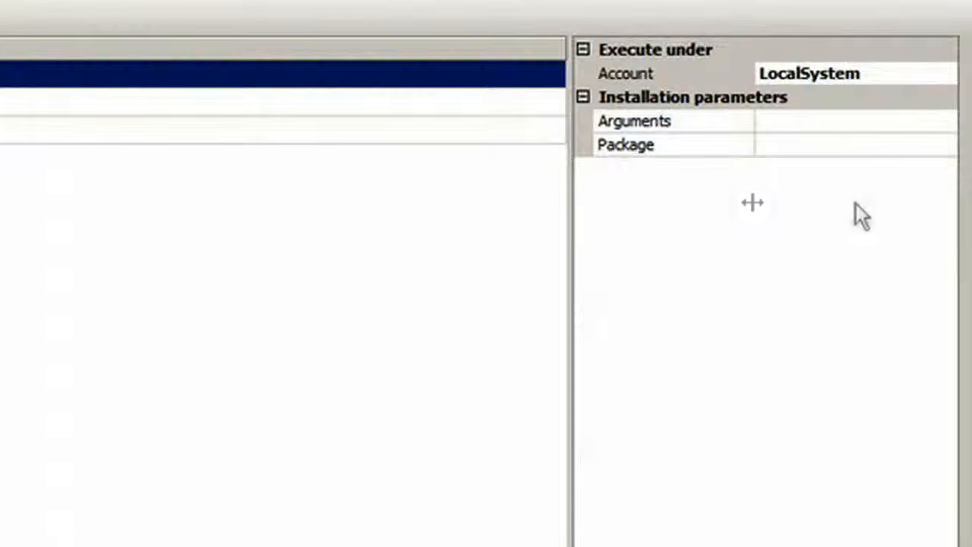
# Assign the CIS Install package to the sequence's Install package action.
pyautogui.click(816, 145)
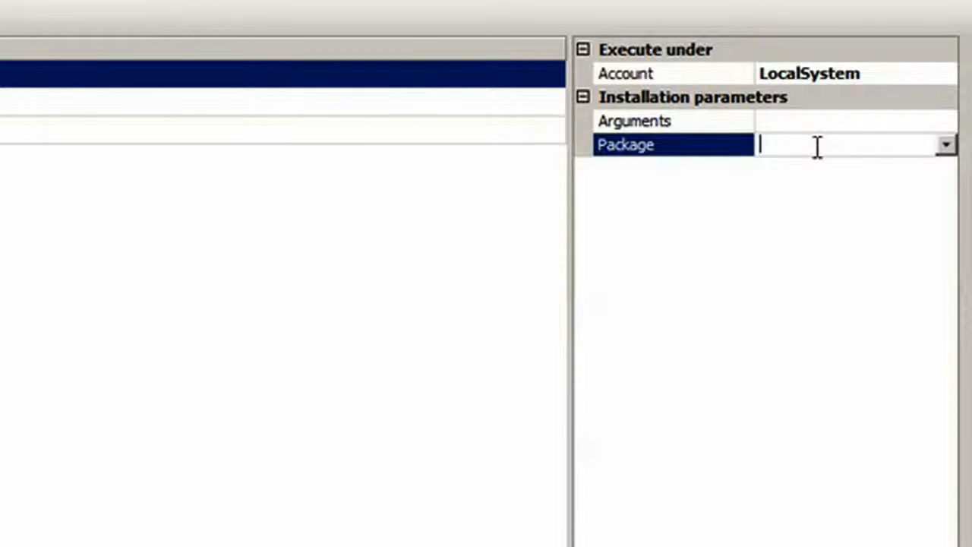
pyautogui.click(947, 145)
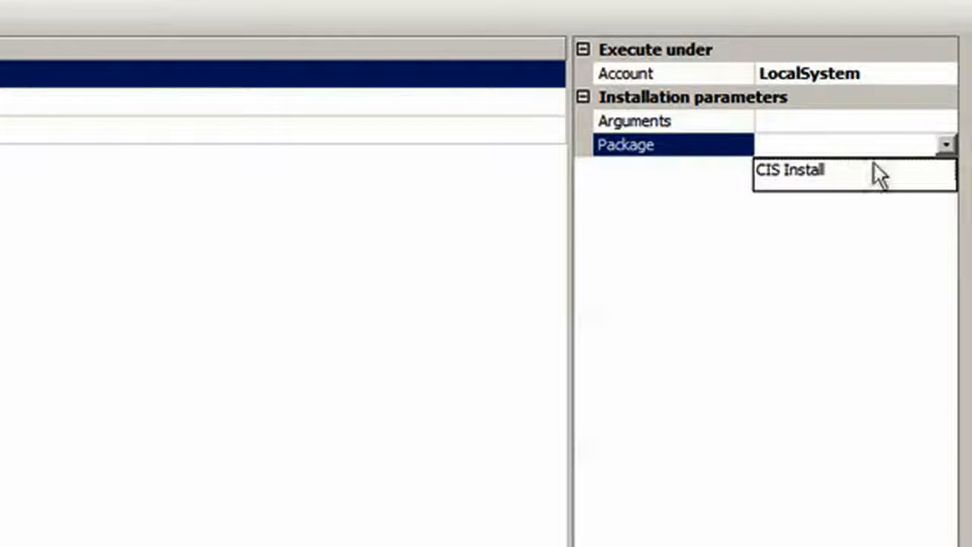
pyautogui.click(853, 175)
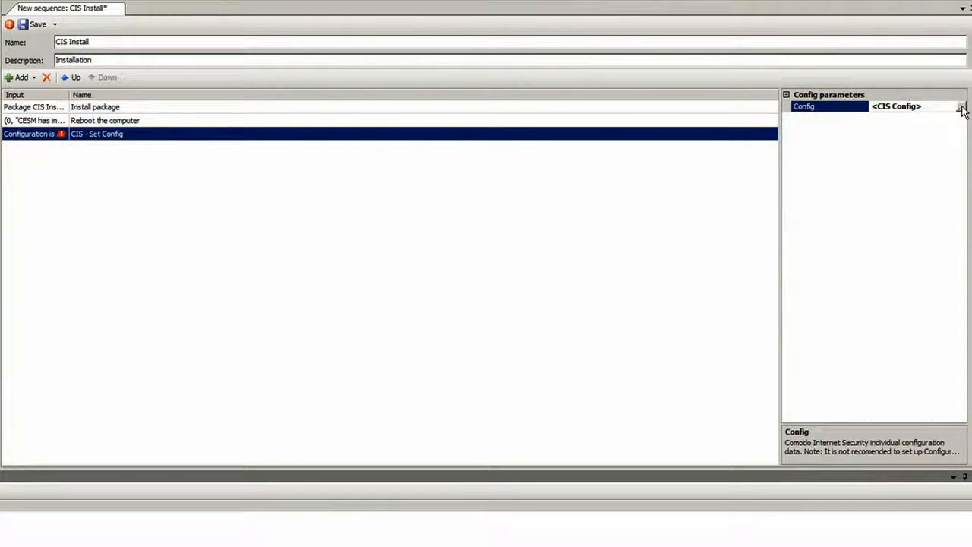
# In the CIS - Set Config action's configuration, raise the firewall security level to Train with Safe Mode.
pyautogui.click(960, 107)
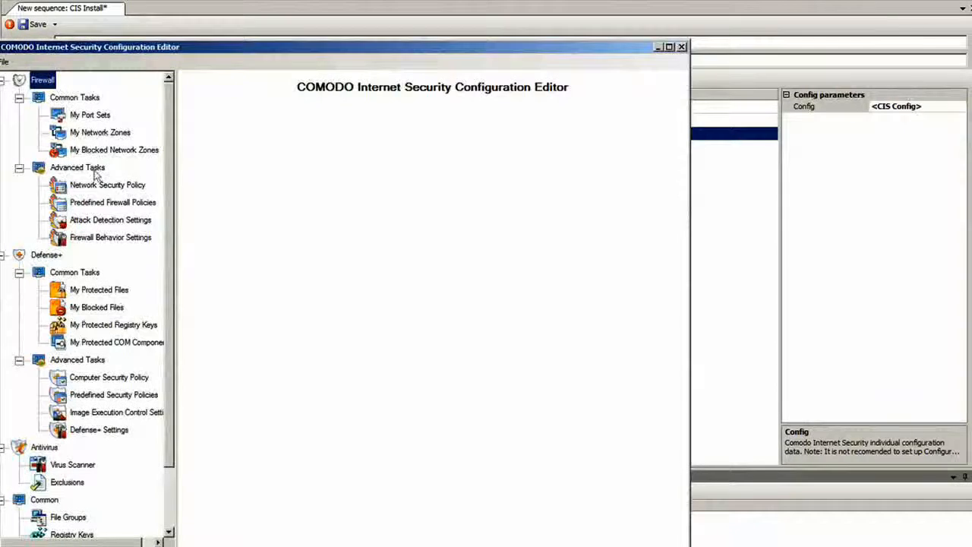
pyautogui.click(113, 240)
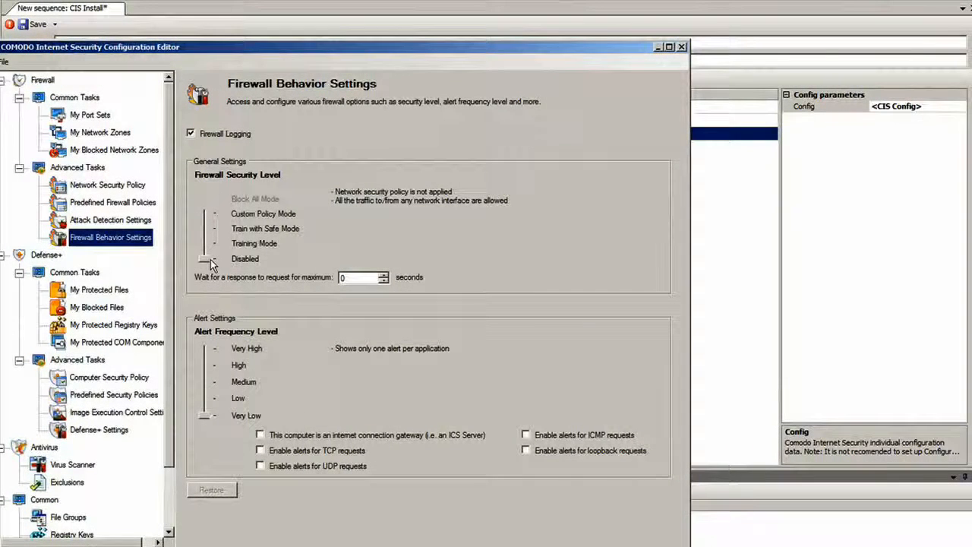
pyautogui.moveTo(210, 262); pyautogui.dragTo(211, 234)
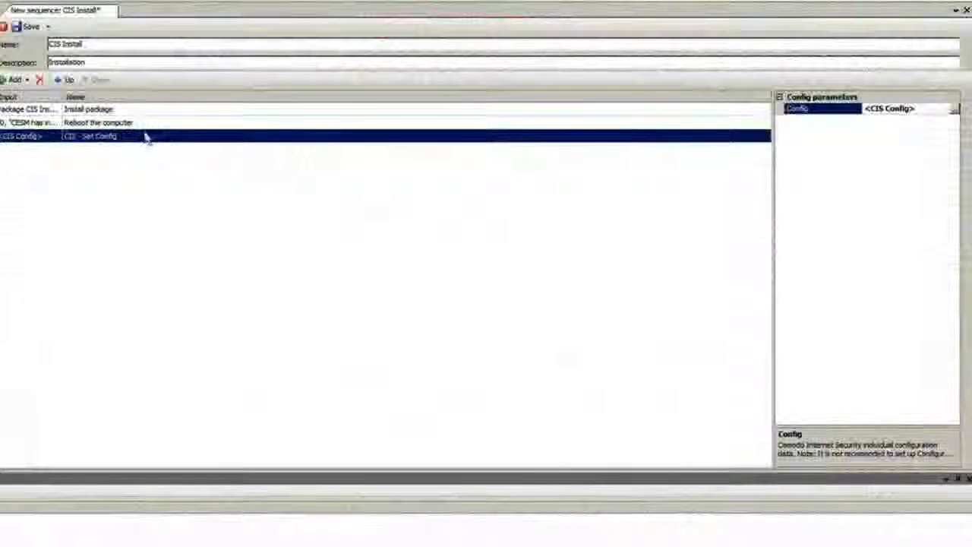
# Save the sequence and create a task from it that targets the computer 192.168.78.208.
pyautogui.click(47, 26)
pyautogui.click(81, 86)
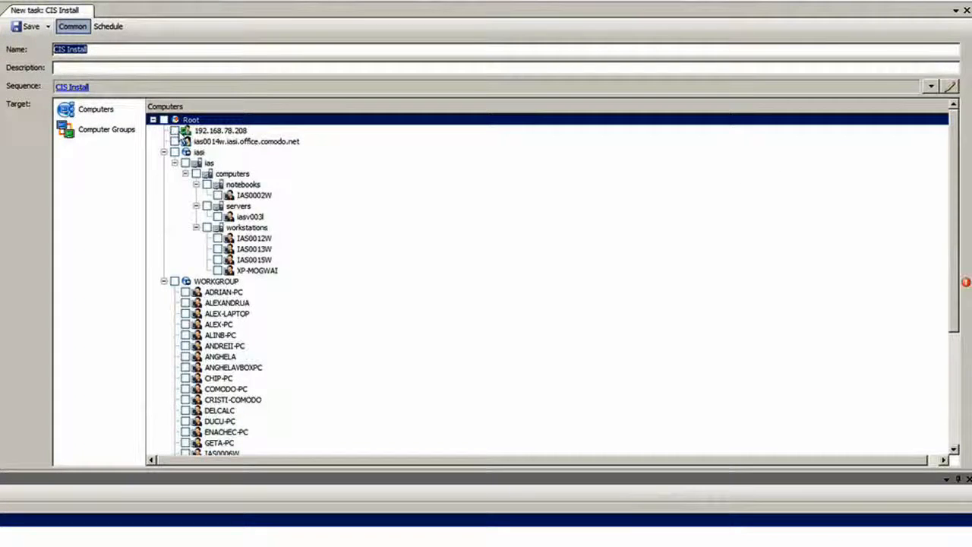
pyautogui.click(174, 131)
# Describe the task as "Install Cis, reboot, set config", and save, execute and close it.
pyautogui.click(160, 67)
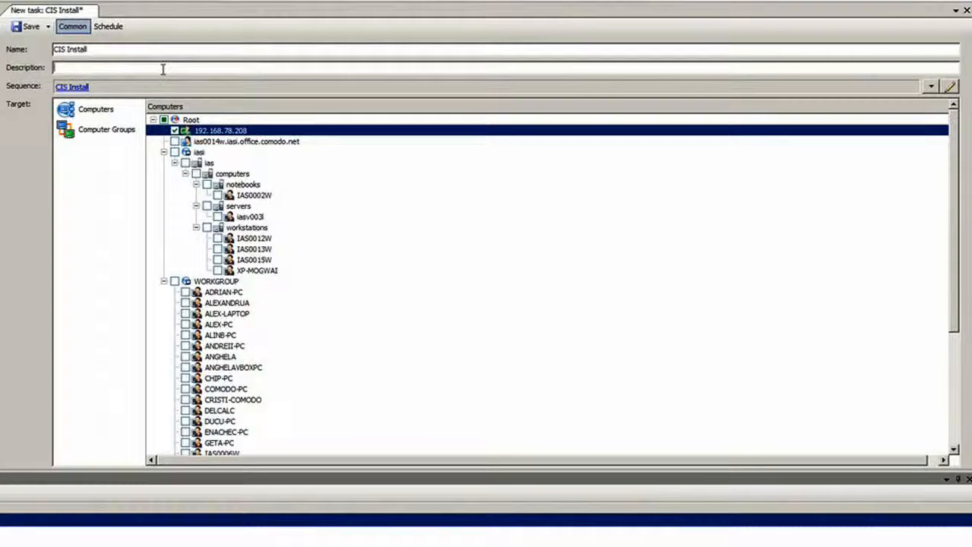
pyautogui.write('Install Cis, reboot, set c')
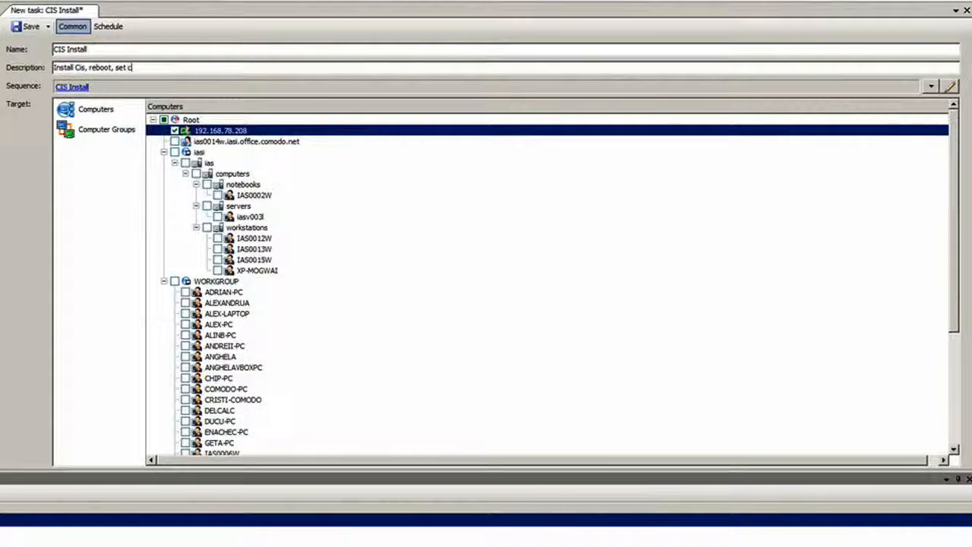
pyautogui.write('onfig')
pyautogui.click(47, 26)
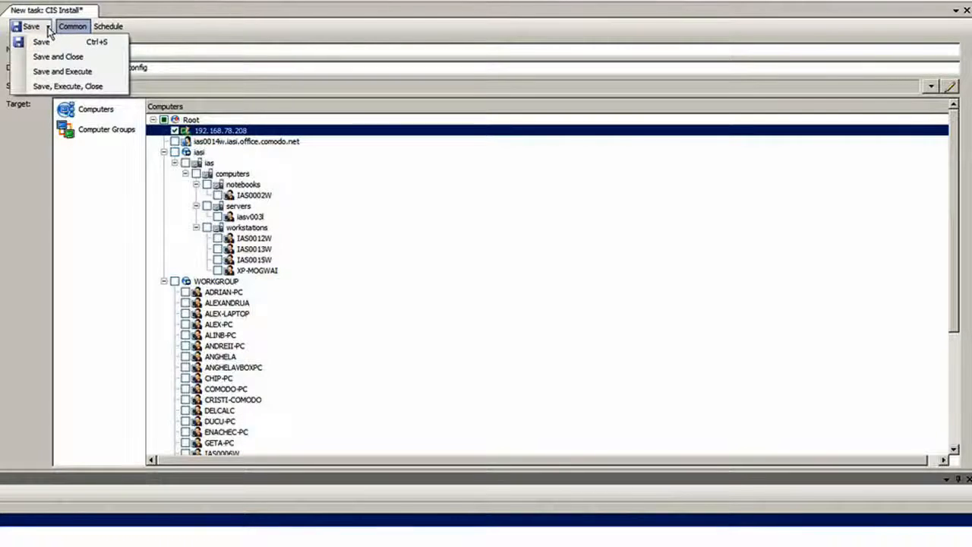
pyautogui.click(69, 86)
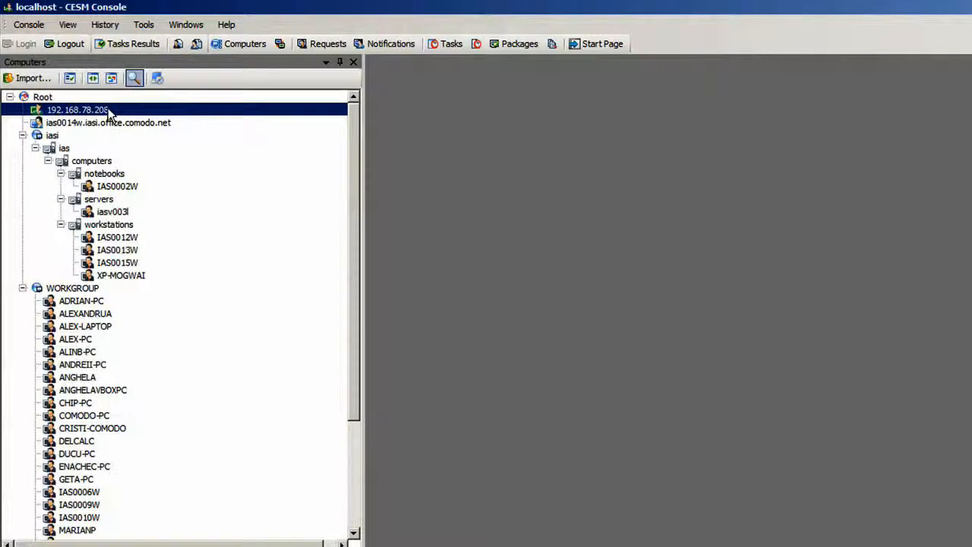
# Install the CIS Install package directly on the computer 192.168.78.208.
pyautogui.rightClick(109, 113)
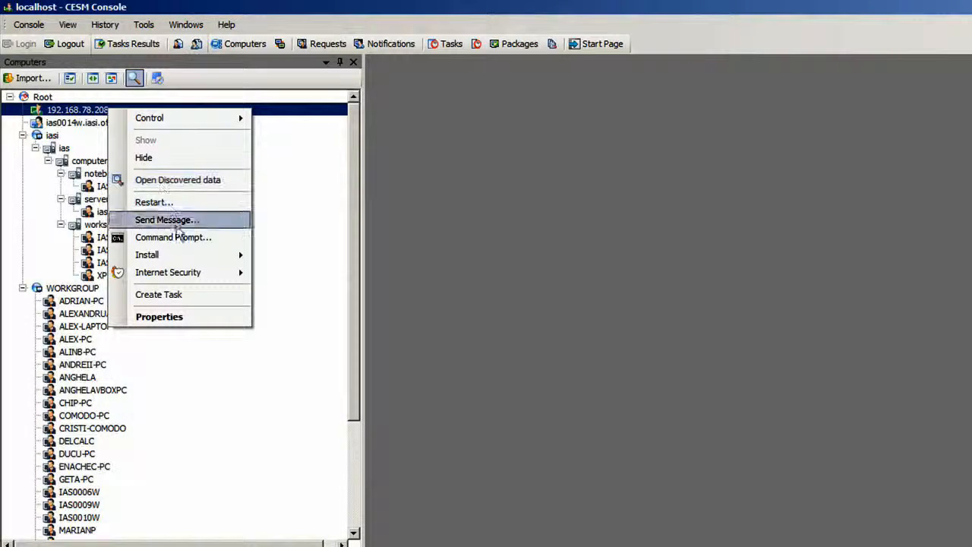
pyautogui.moveTo(184, 252)
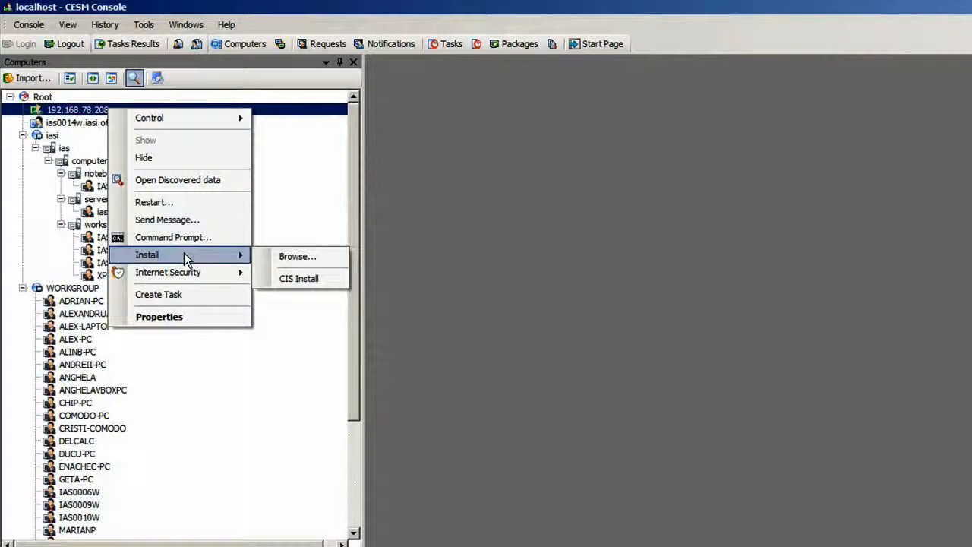
pyautogui.click(297, 278)
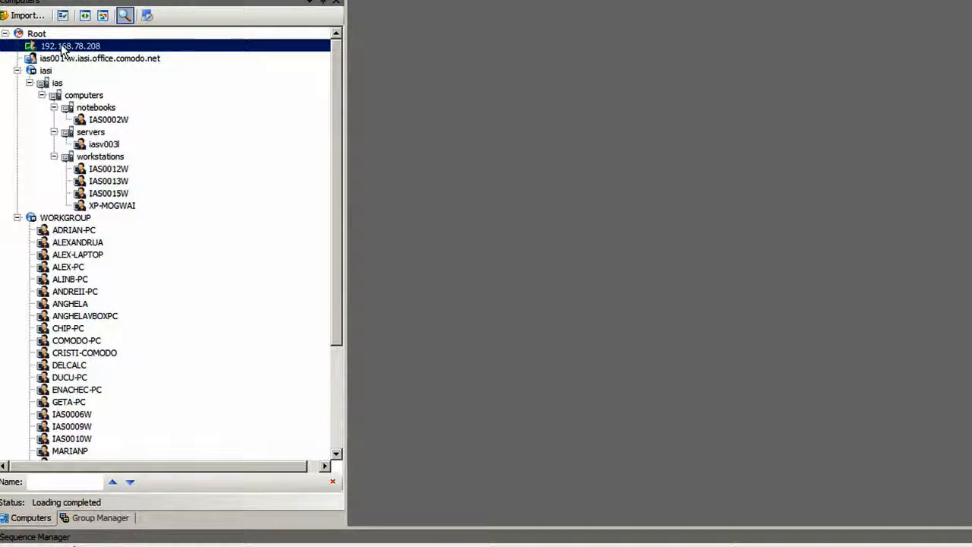
# Examine the power options in the properties of the computer 192.168.78.208, and close the properties.
pyautogui.rightClick(64, 49)
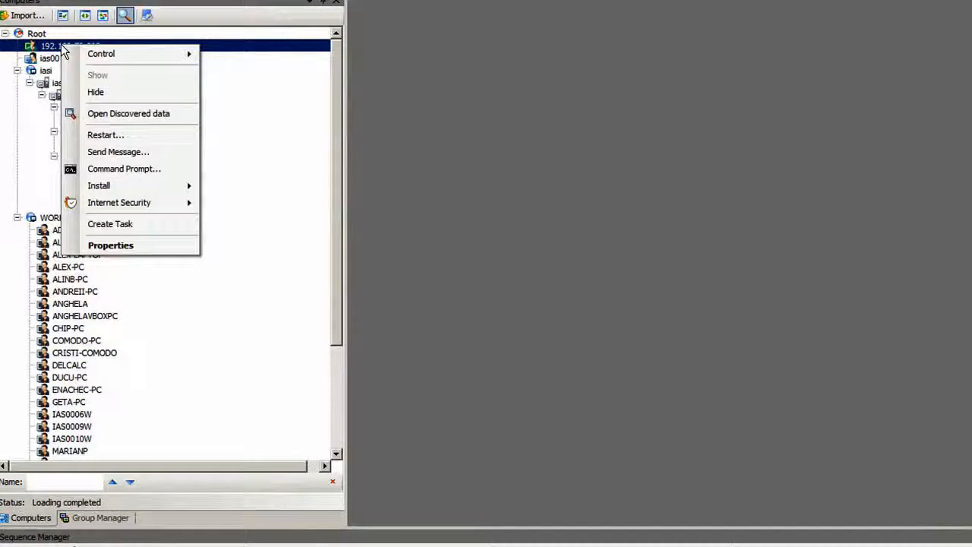
pyautogui.click(130, 248)
pyautogui.click(813, 193)
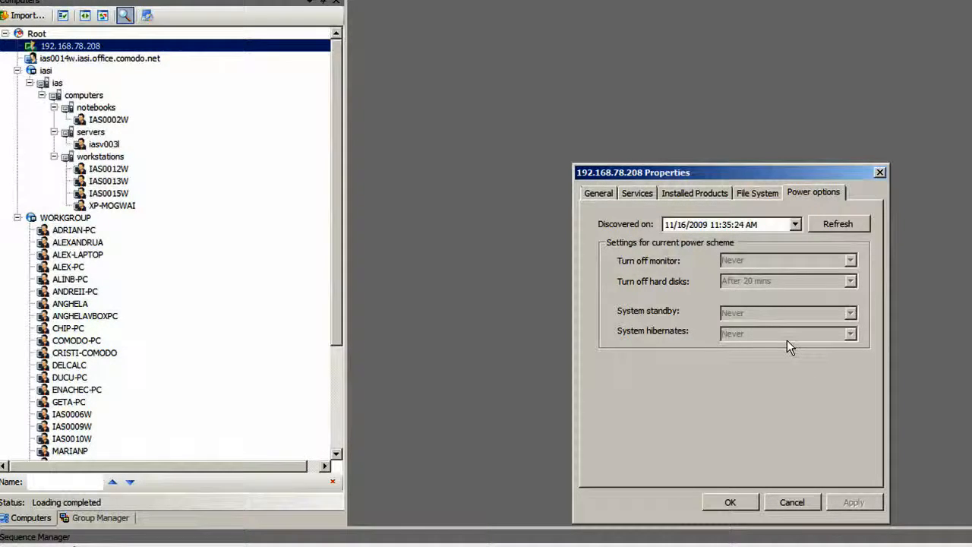
pyautogui.click(747, 504)
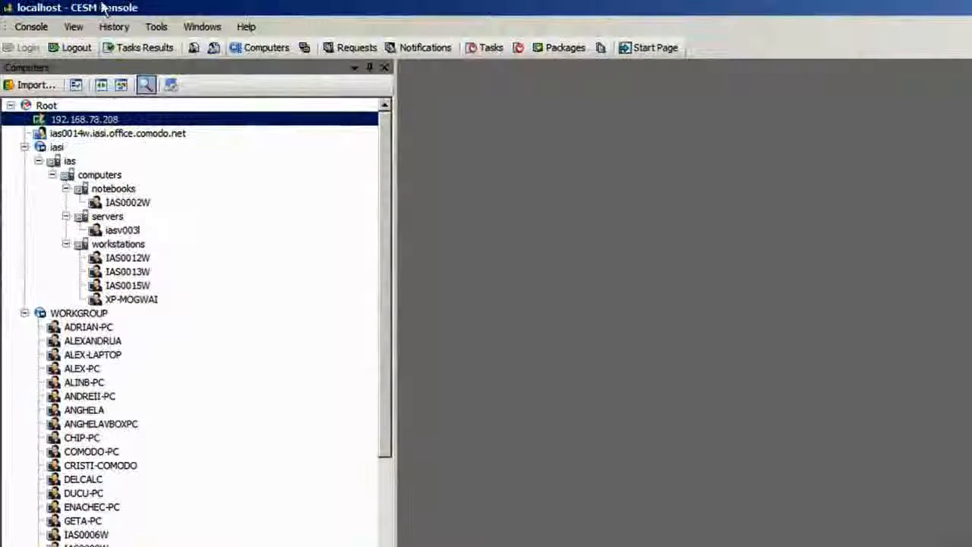
# Create a new sequence named "Change Power options" with the description "Change power options".
pyautogui.click(73, 27)
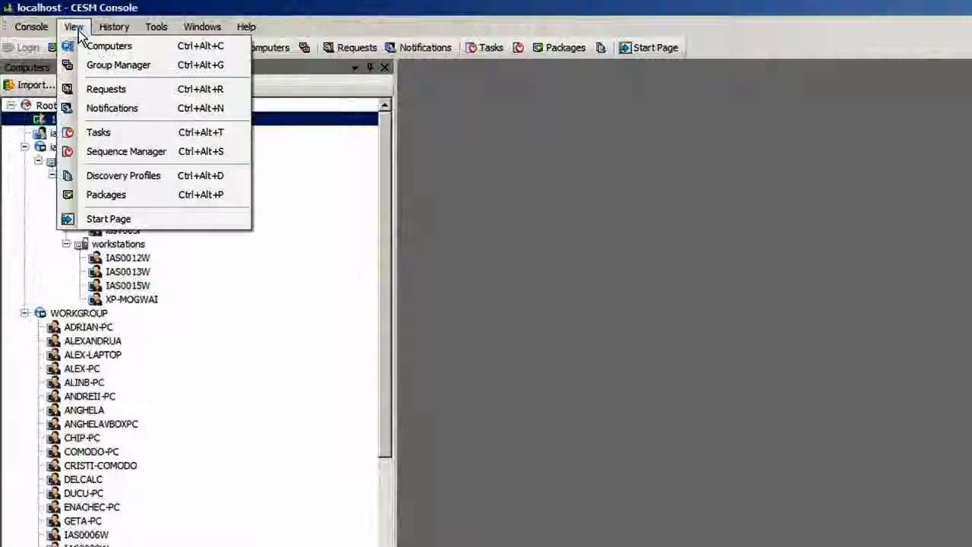
pyautogui.click(133, 151)
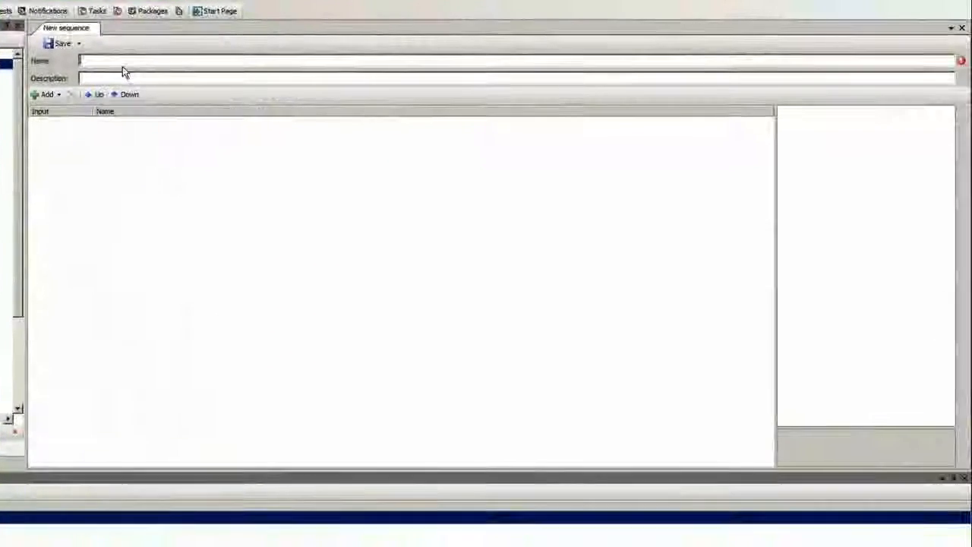
pyautogui.write('Change power o')
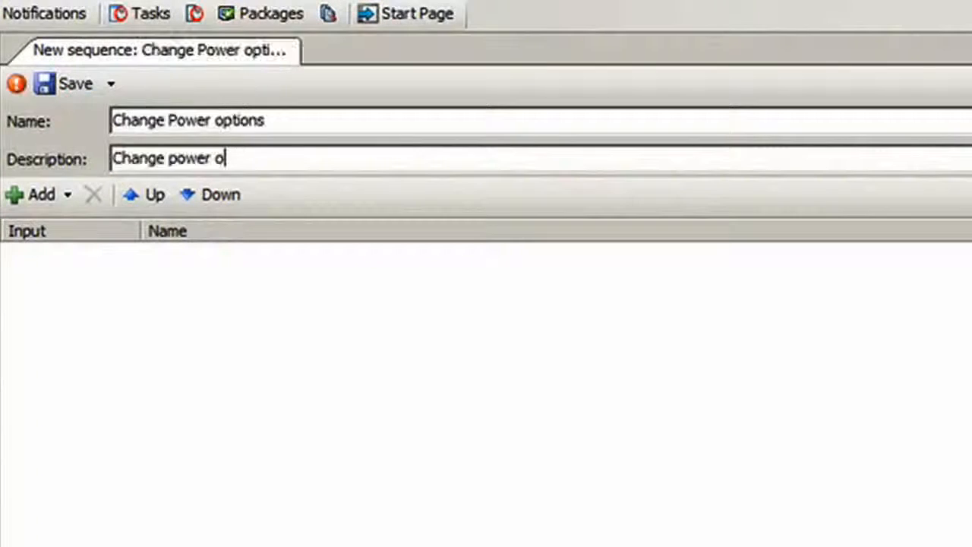
pyautogui.write('ptions')
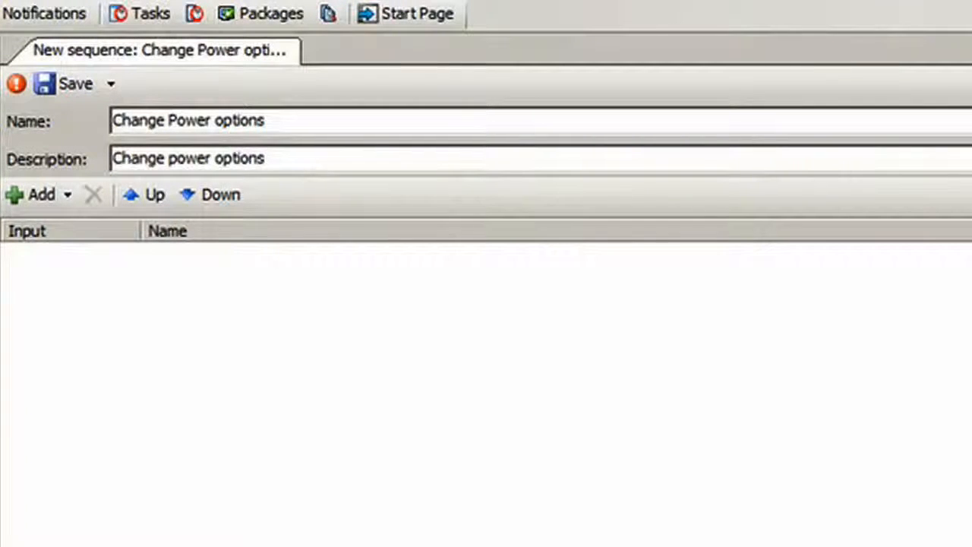
# Add the Set power policy action to the Change Power options sequence.
pyautogui.click(69, 188)
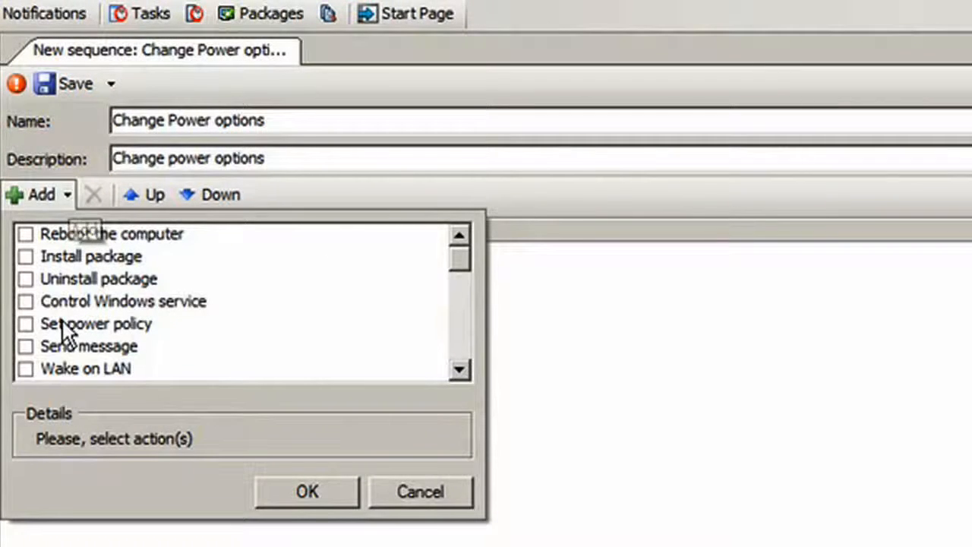
pyautogui.click(25, 324)
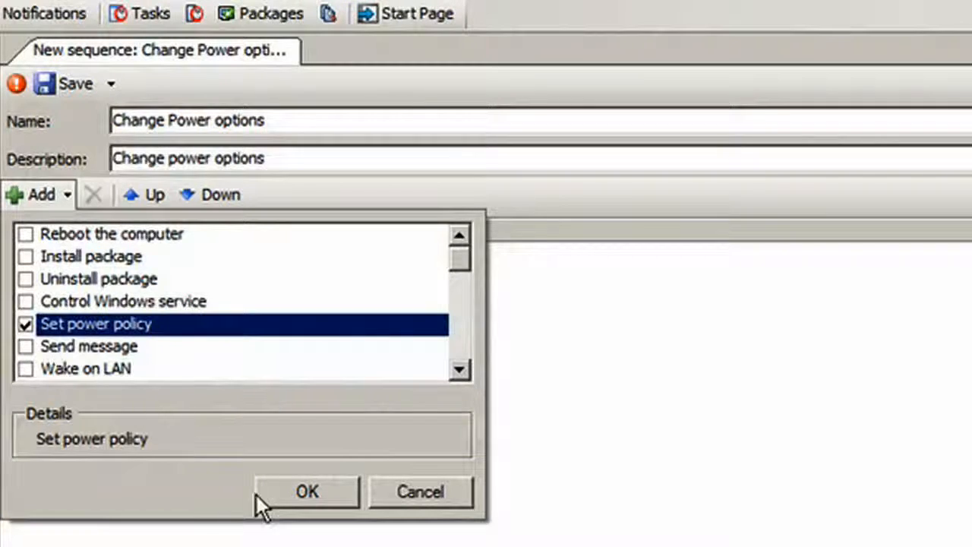
pyautogui.click(279, 495)
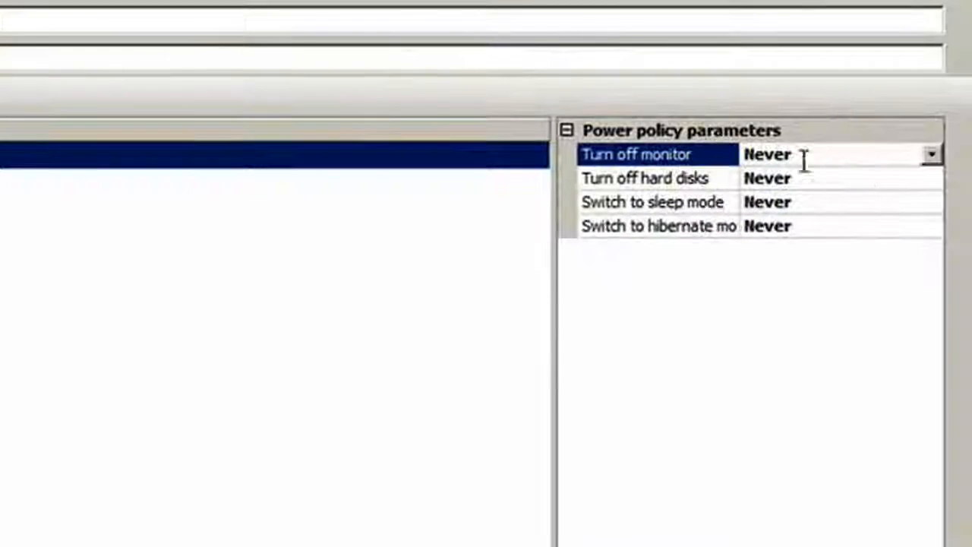
# Set the policy's monitor, hard disk and sleep mode timeouts to After 15 mins, and select the hibernate mode setting for editing.
pyautogui.click(930, 154)
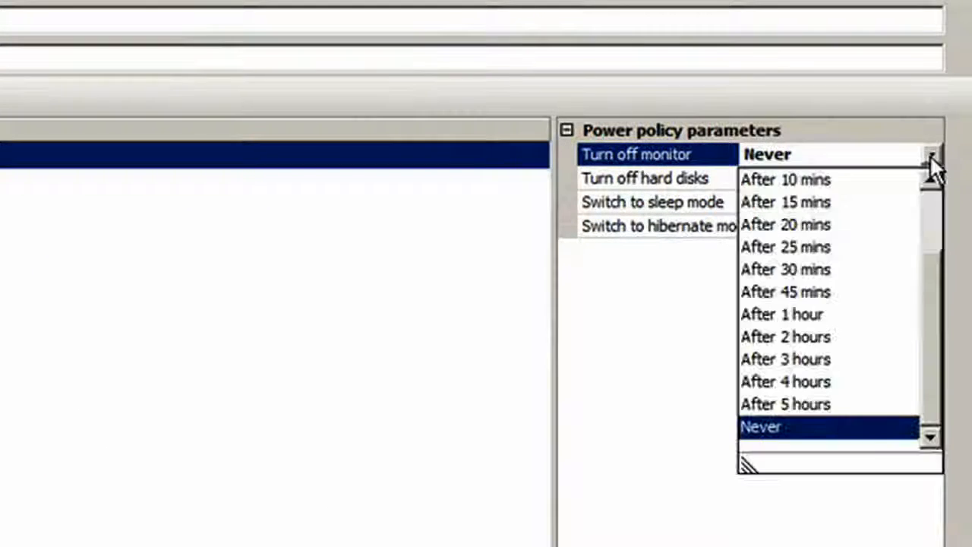
pyautogui.click(825, 203)
pyautogui.click(829, 180)
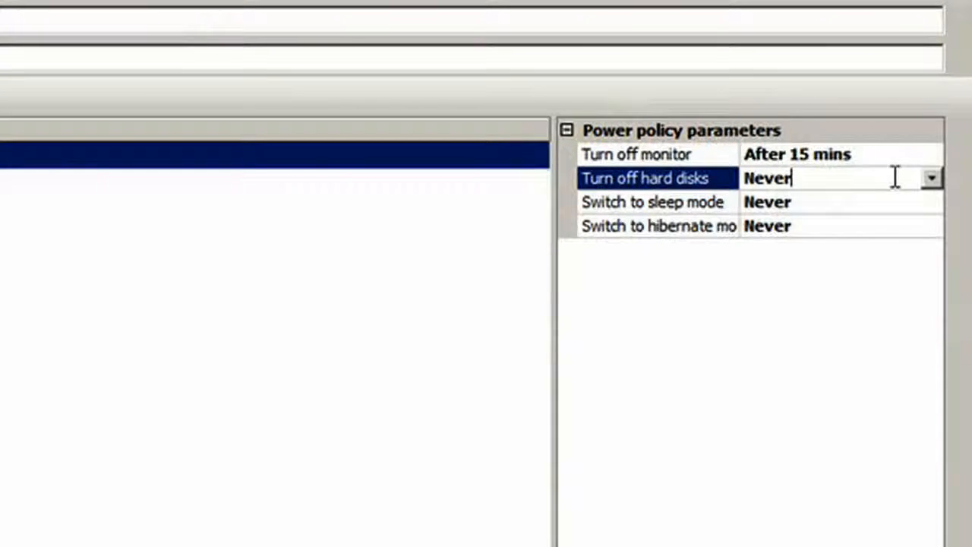
pyautogui.click(933, 180)
pyautogui.click(820, 226)
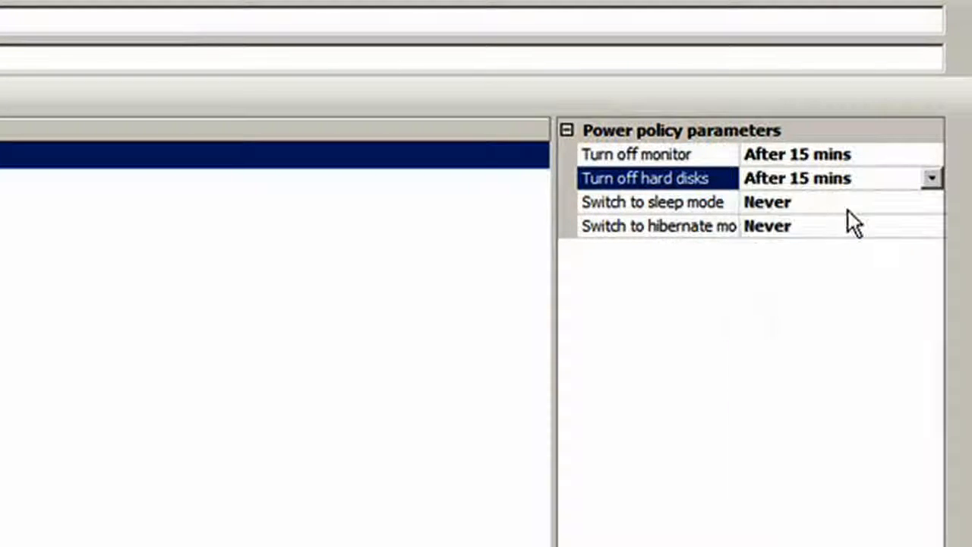
pyautogui.click(844, 203)
pyautogui.click(932, 202)
pyautogui.click(825, 250)
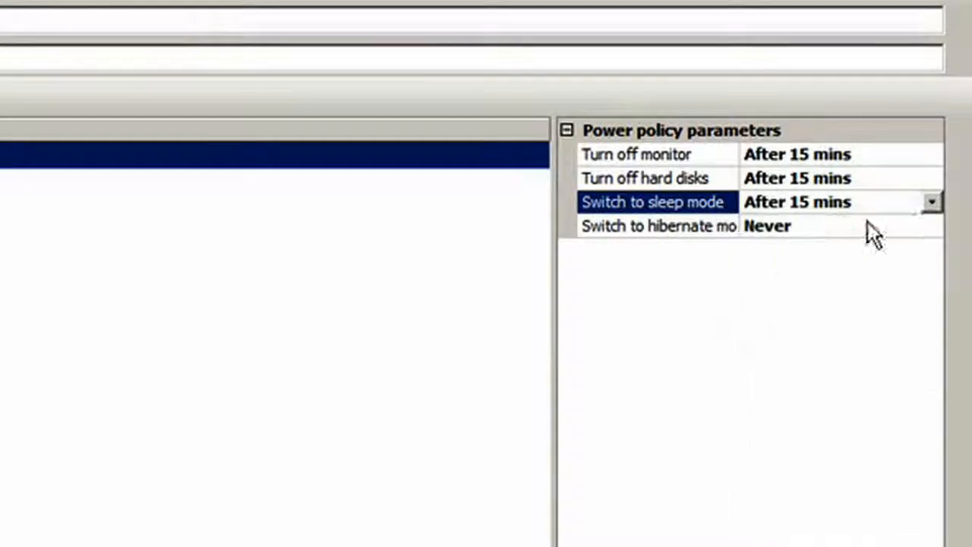
pyautogui.click(889, 227)
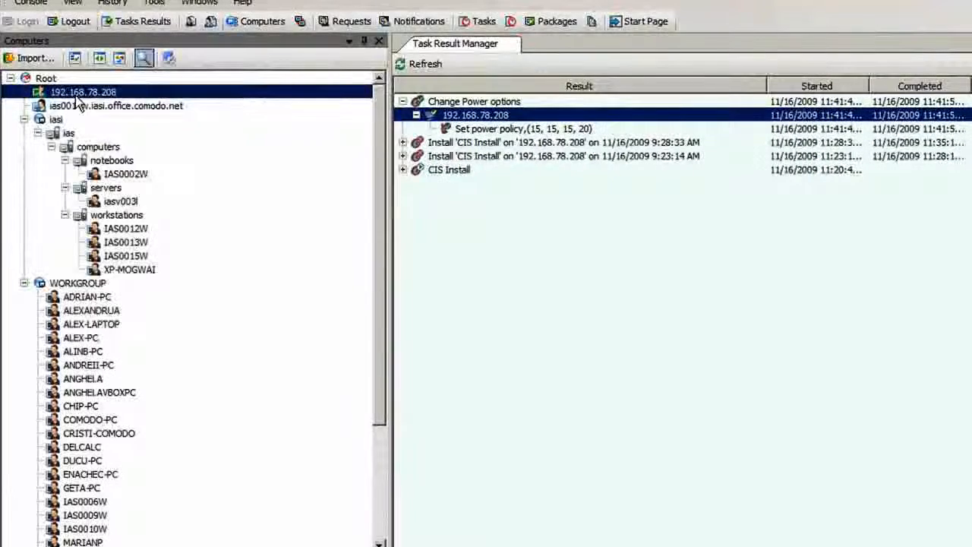
# Check the power options in the properties of the computer 192.168.78.208.
pyautogui.rightClick(76, 92)
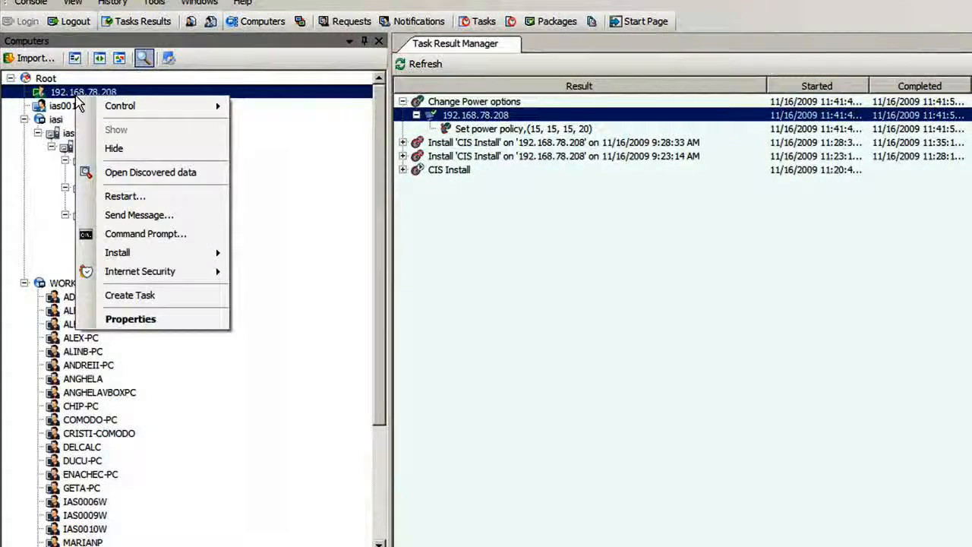
pyautogui.click(168, 319)
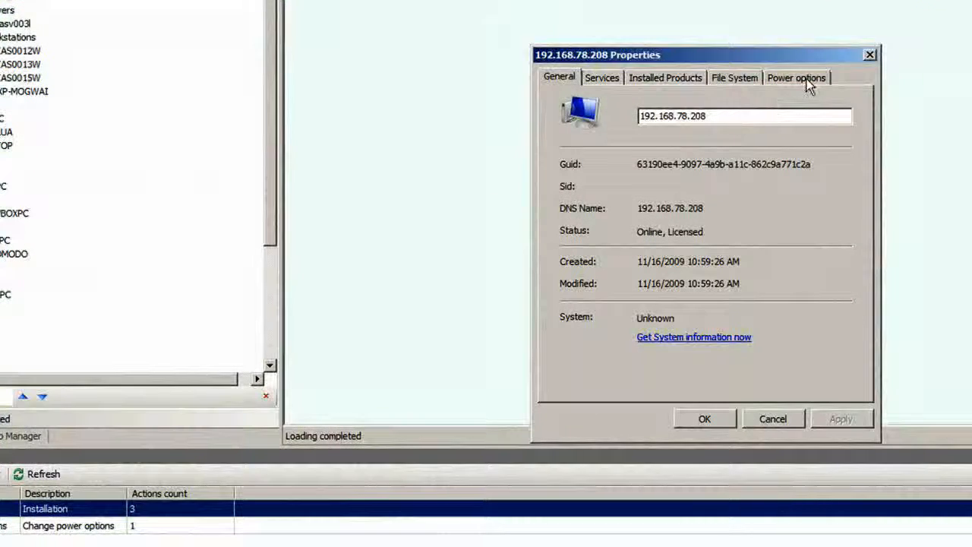
pyautogui.click(806, 80)
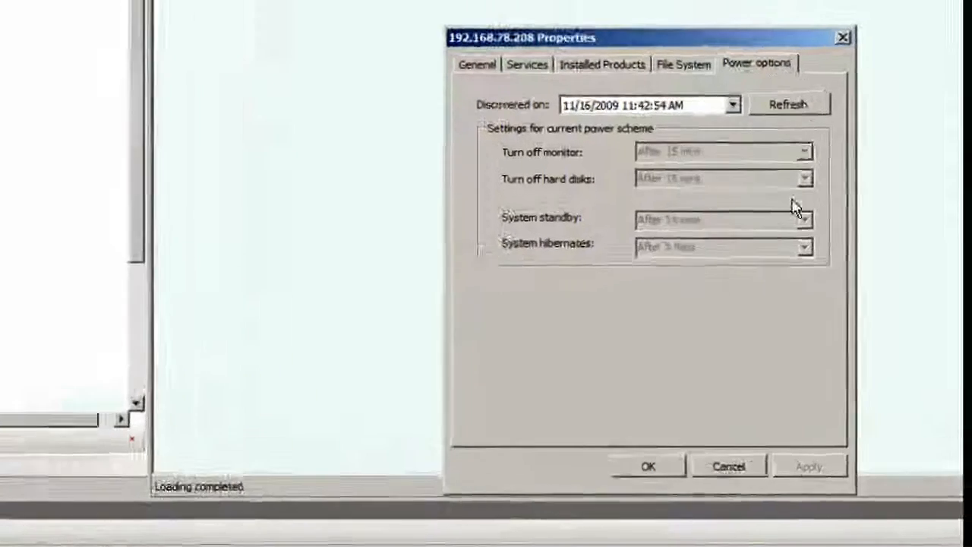